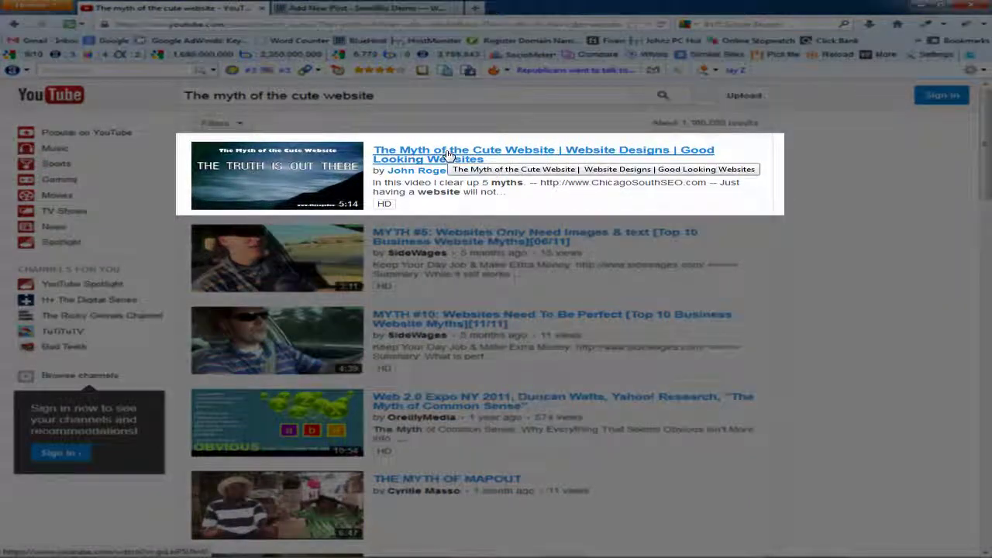
Open the YouTube video "The Myth of the Cute Website" and display its embed code in the sharing options
left_click(448, 155)
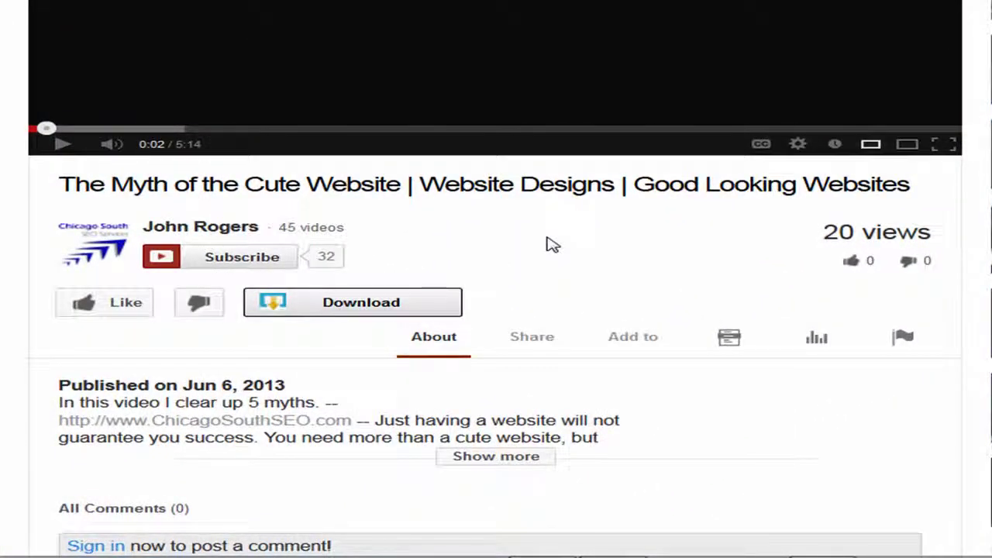
left_click(533, 343)
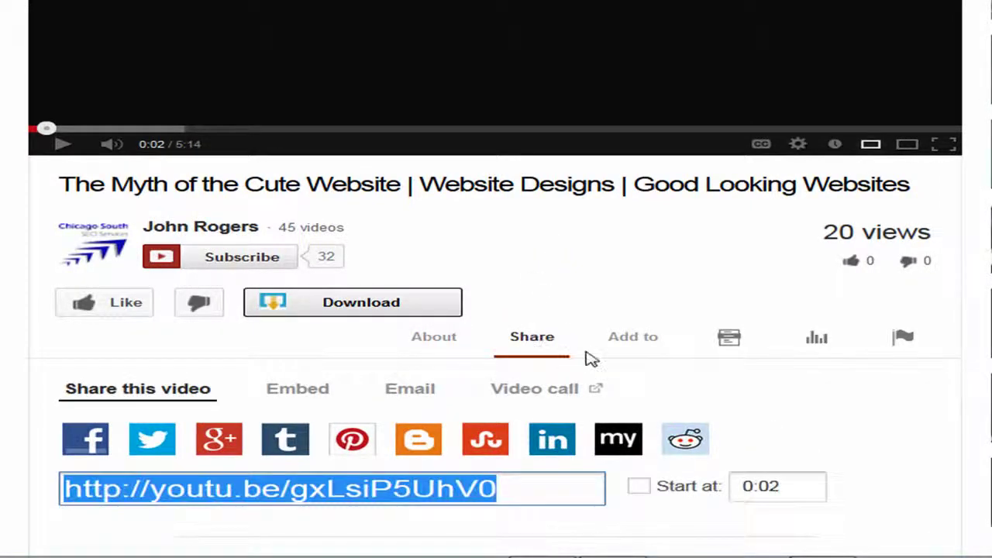
scroll(590, 357, "down", 2)
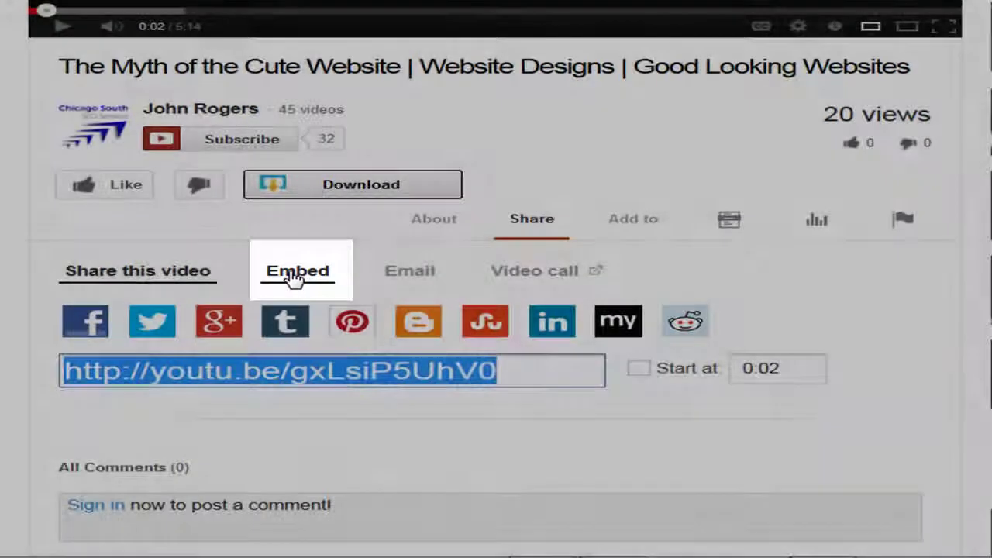
left_click(296, 278)
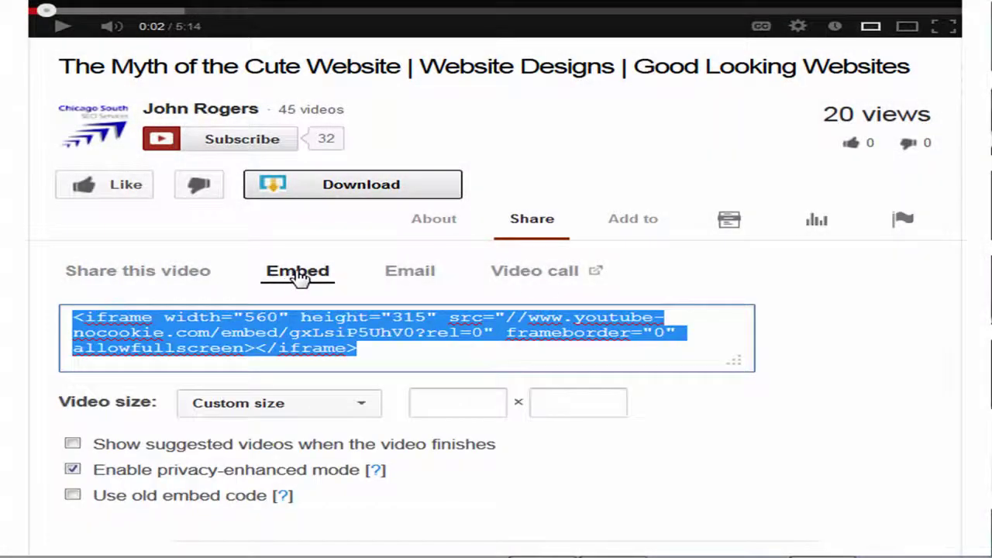
scroll(826, 288, "down", 3)
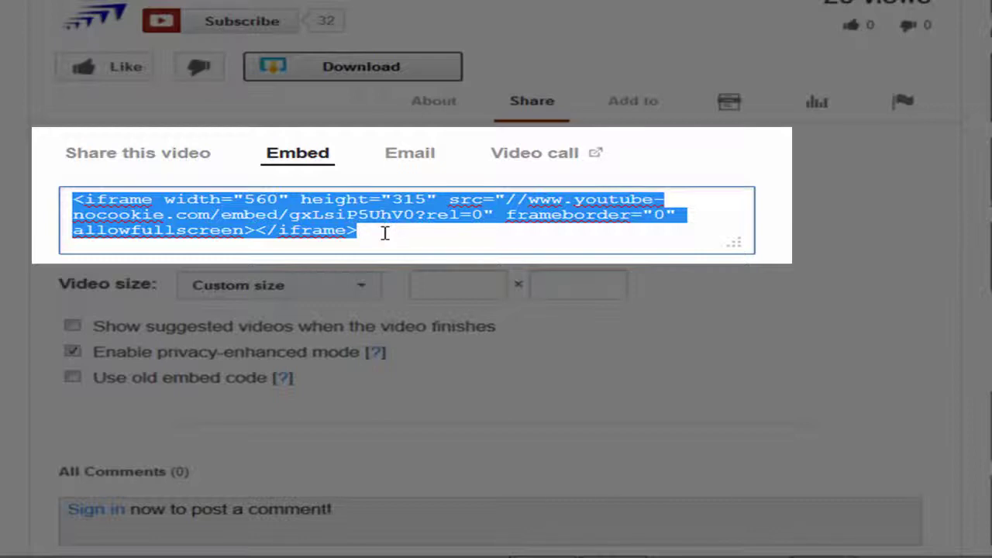
Set the embedded video's custom width to 600, letting the height adjust proportionally
left_click(438, 286)
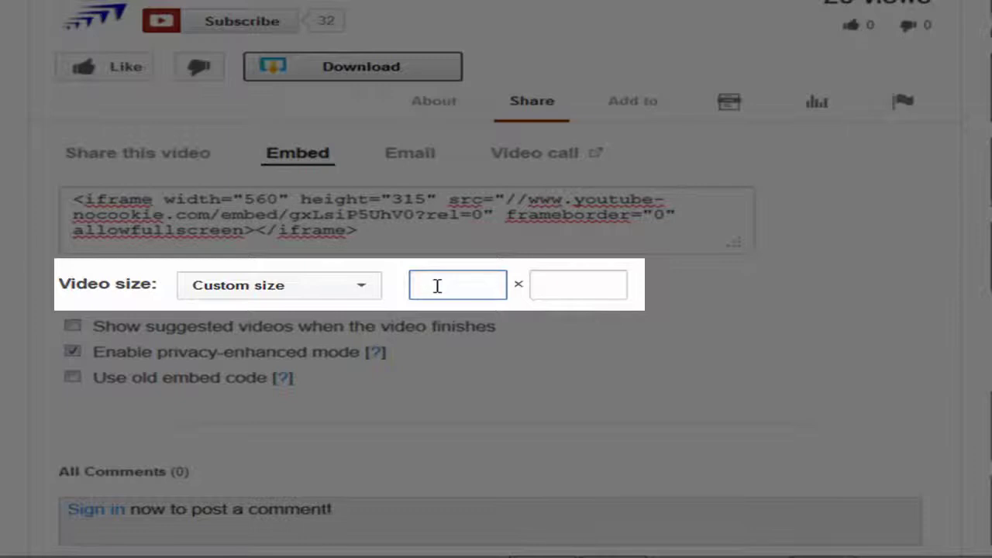
type("600")
key("Tab")
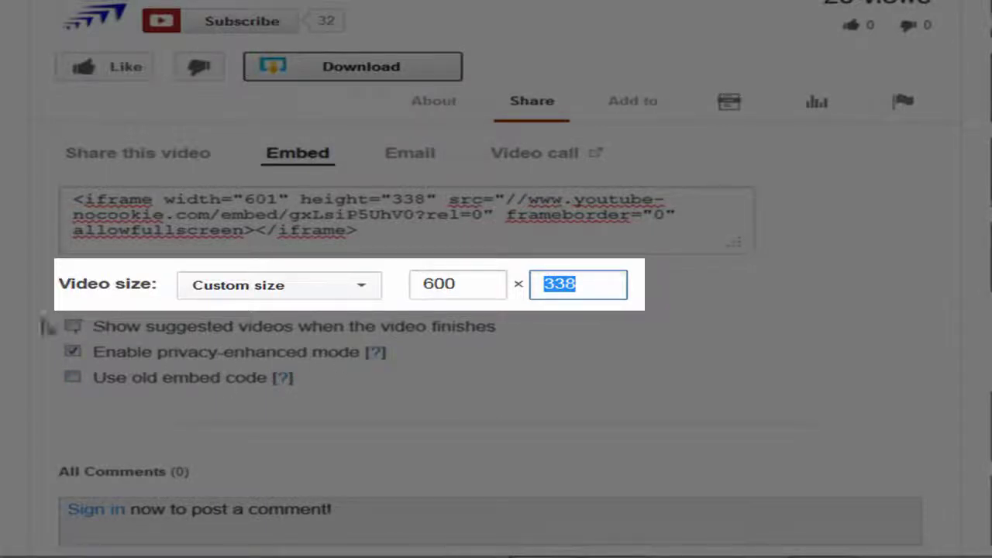
Try out the suggested-videos and old embed code options, enlarging the code box to view the code, and leave both options off
left_click(73, 328)
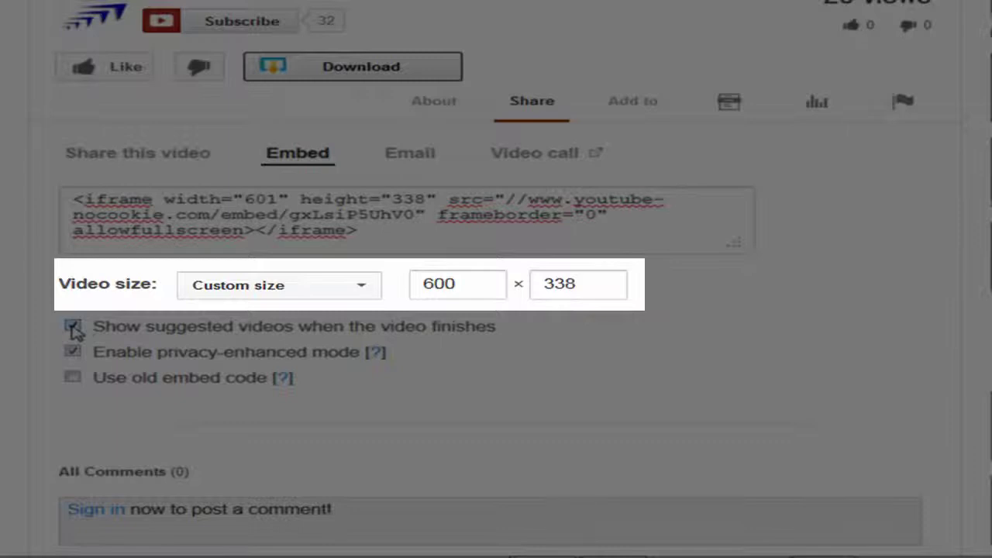
left_click(73, 328)
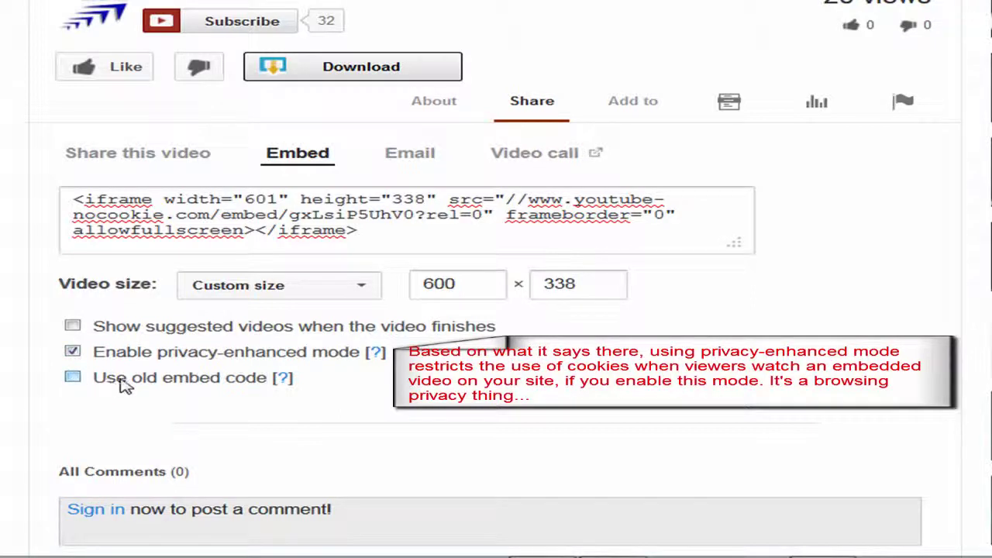
left_click(71, 378)
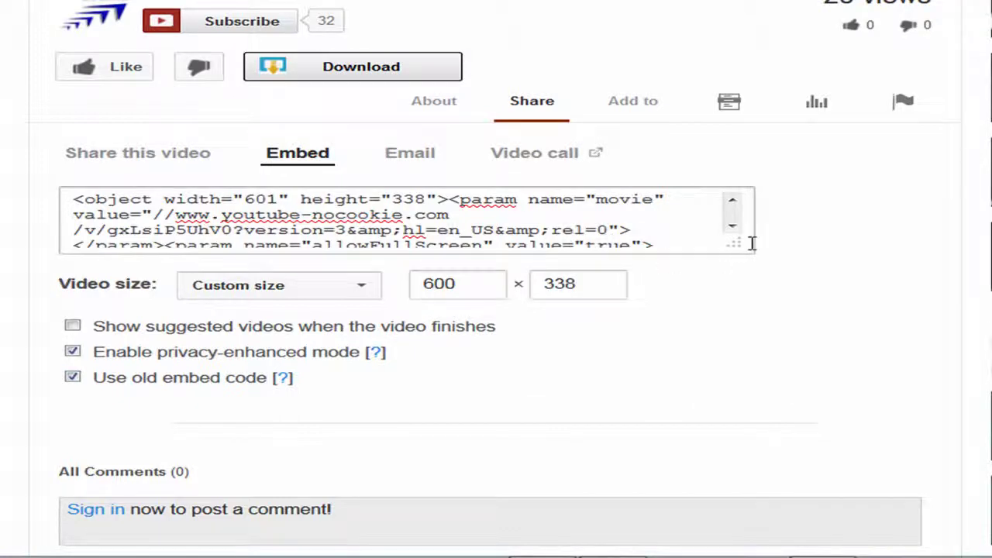
left_click_drag(736, 246, 749, 350)
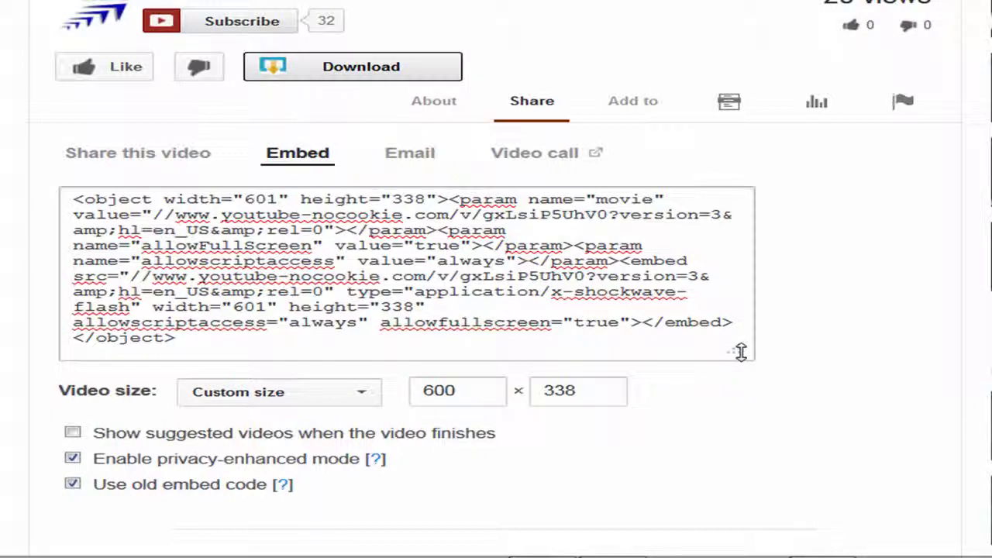
left_click(72, 485)
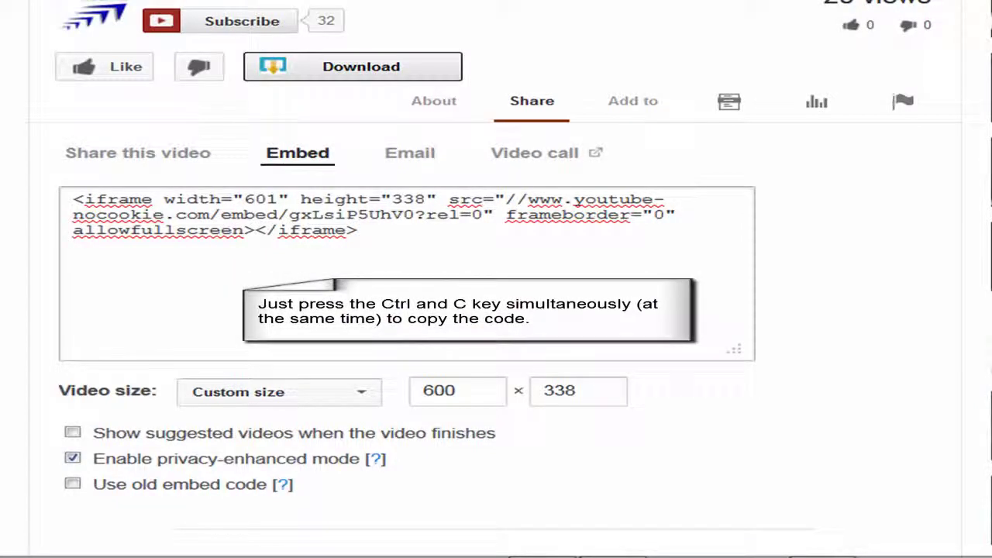
Copy the complete iframe embed code and switch to the WordPress Add New Post page
left_click_drag(73, 199, 376, 238)
key("ctrl+c")
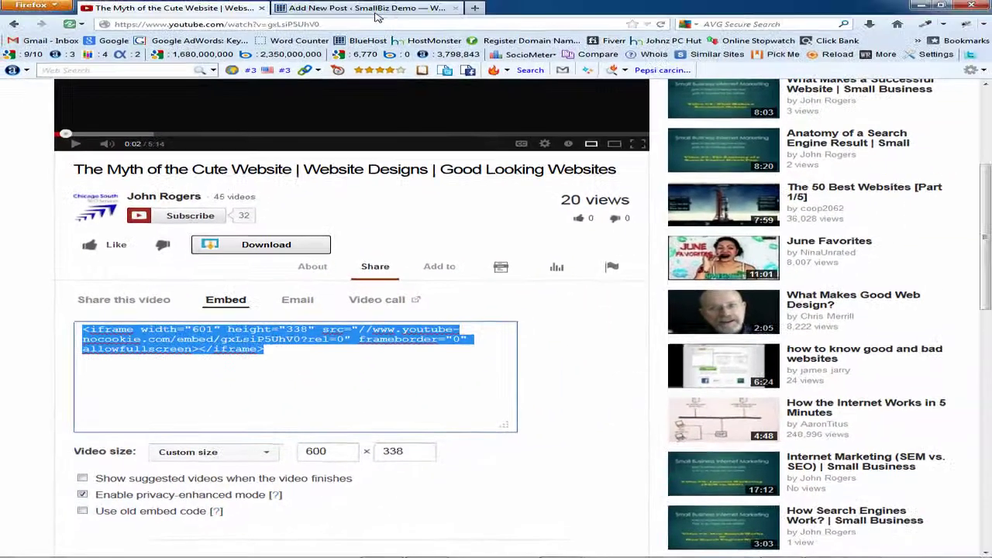
left_click(376, 15)
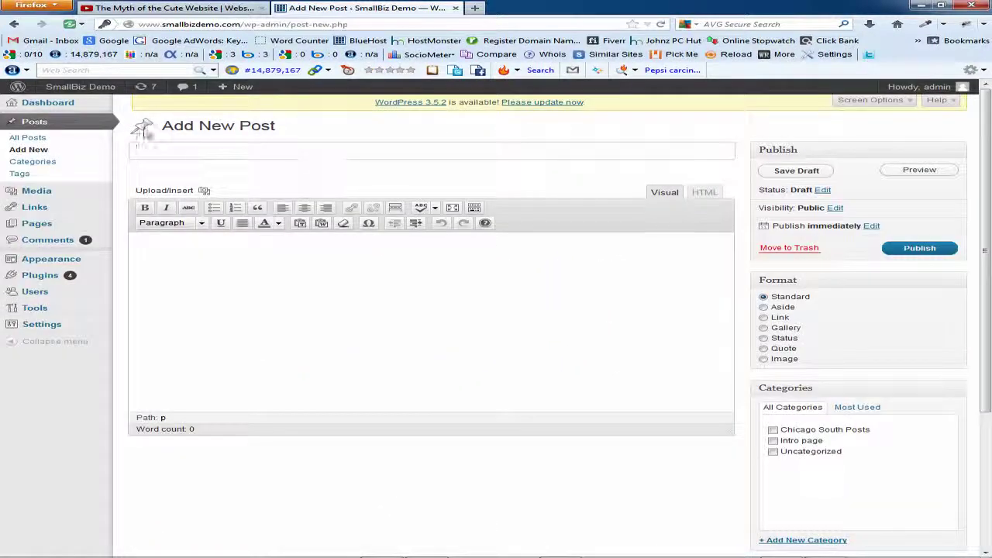
Title the post "New Blog Post" and enter "Some text" in its body, followed by a new line
type("New ")
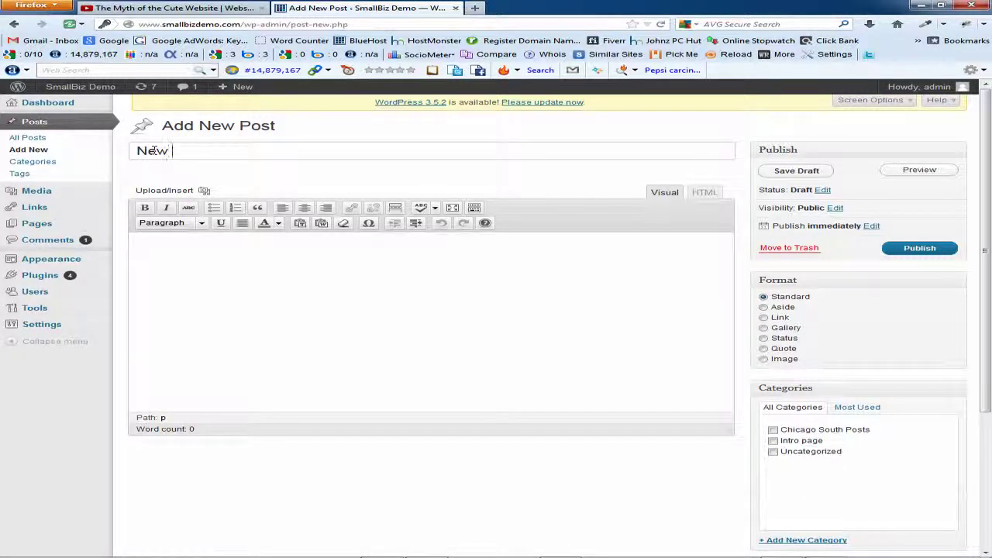
type("Blog Po")
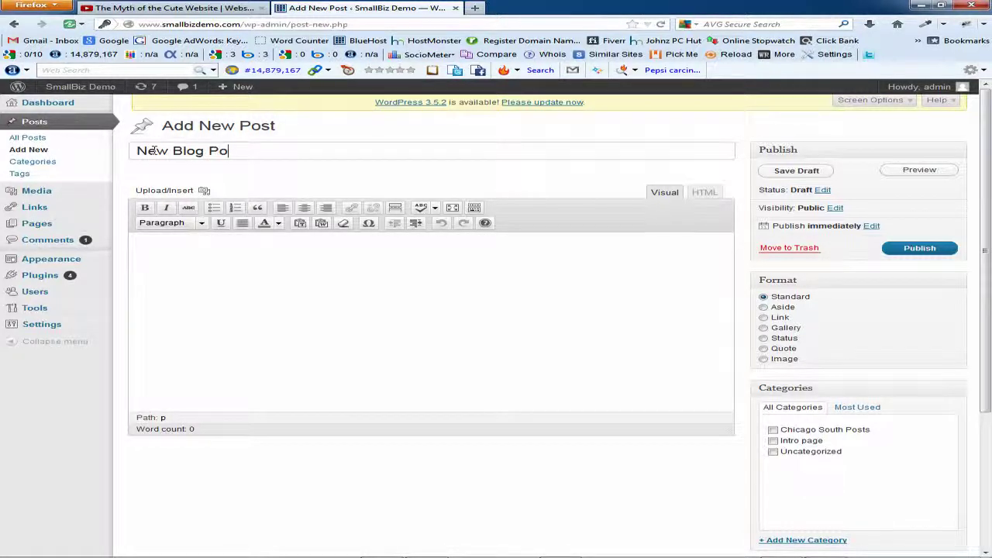
type("st")
left_click(176, 257)
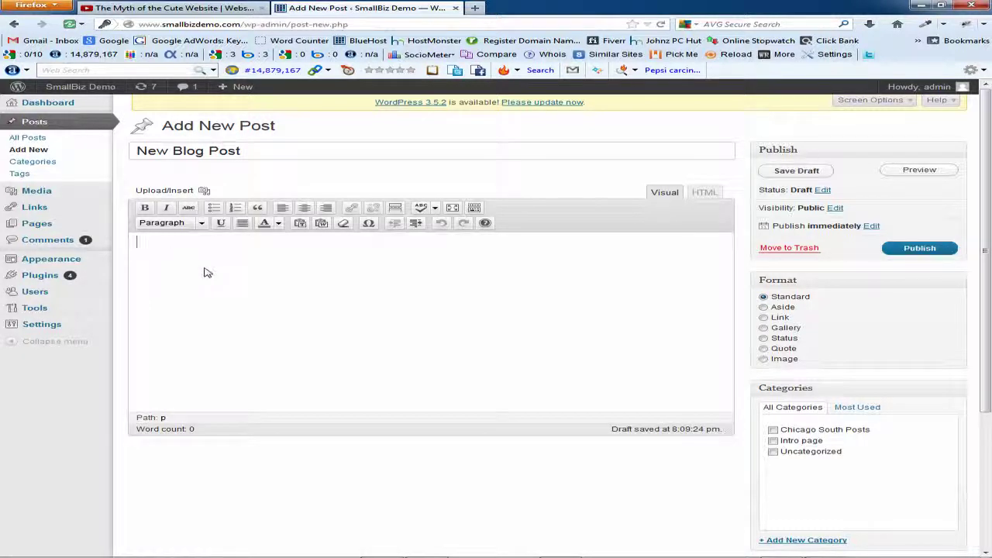
type("Sa")
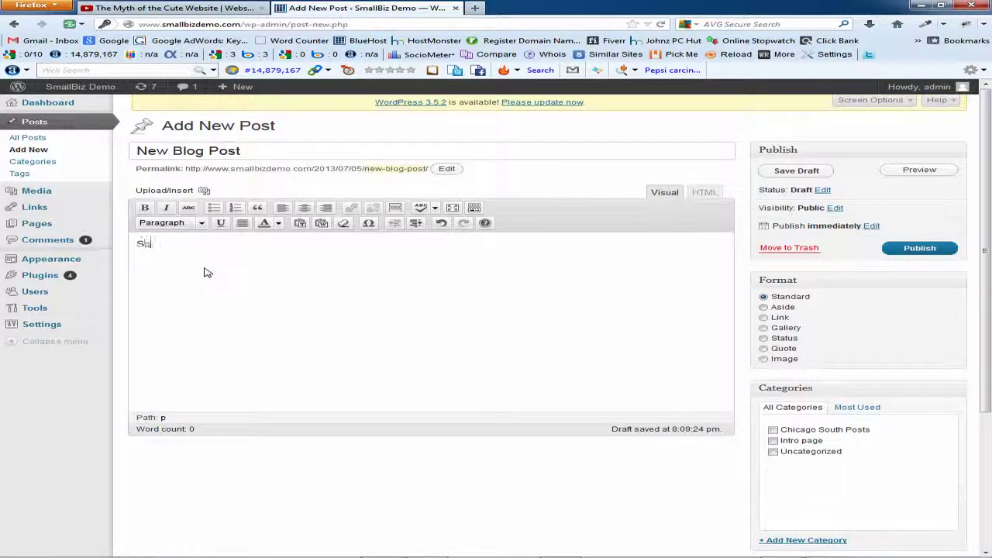
type("me text")
key("Return")
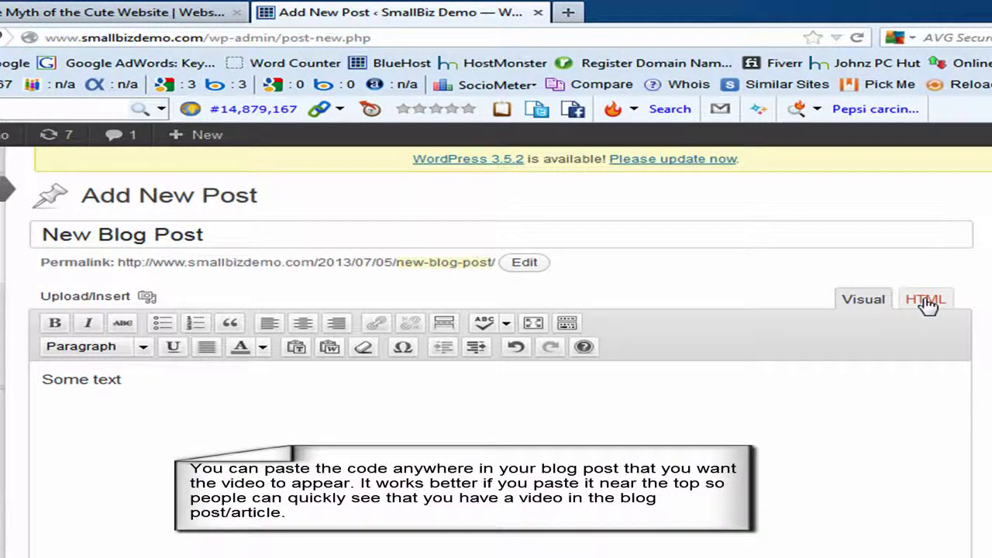
Replace the "&nbsp;" placeholder in the post's HTML with the copied embed code and return to the visual view
left_click(926, 301)
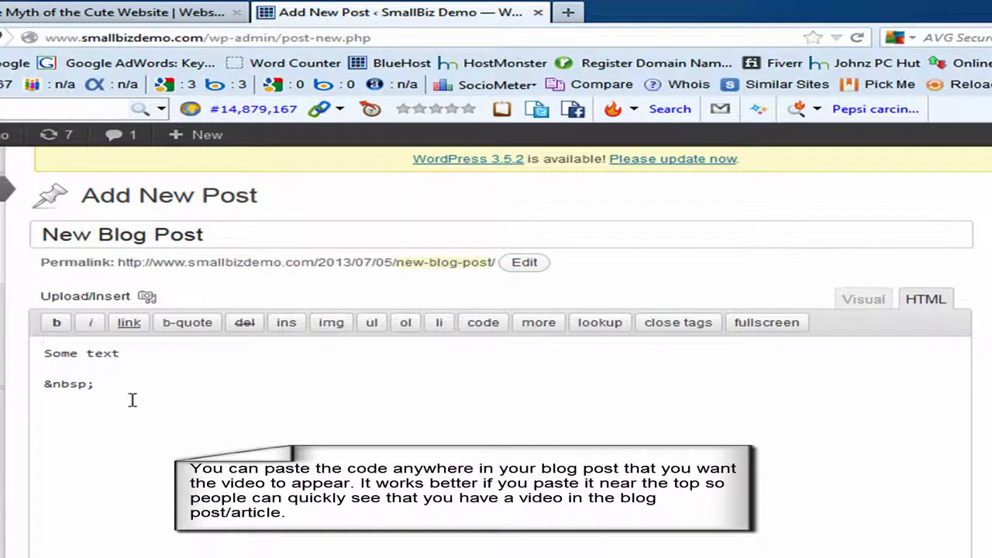
left_click_drag(37, 383, 153, 385)
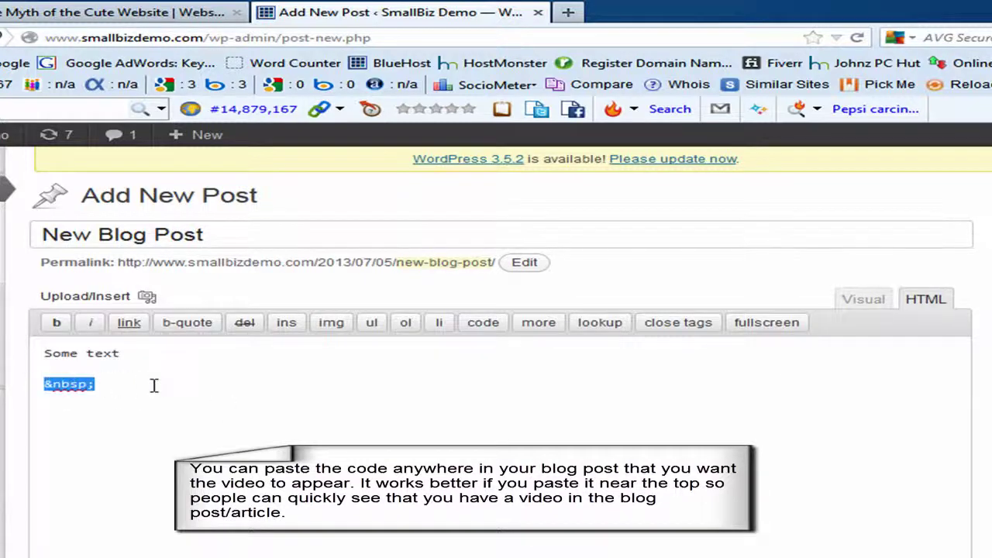
key("ctrl+v")
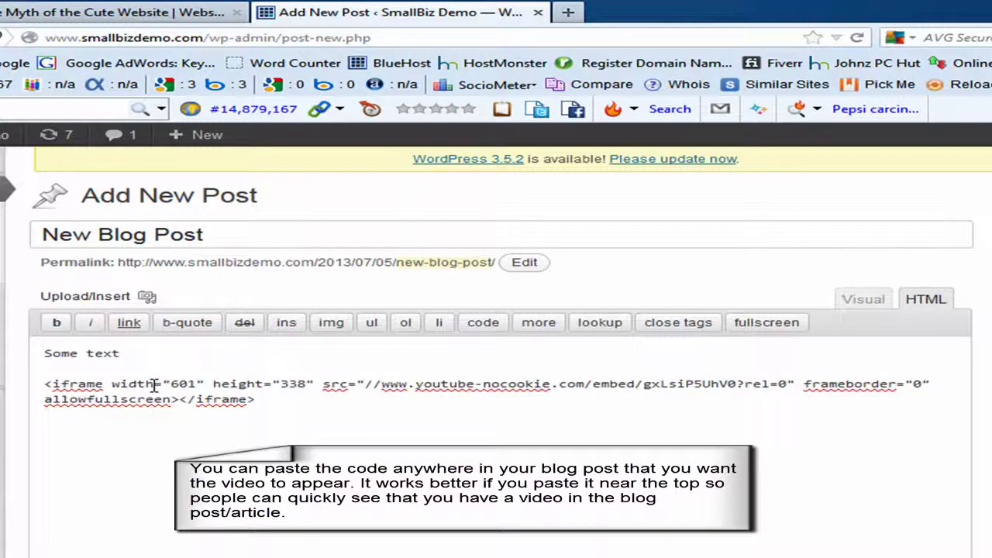
left_click(865, 302)
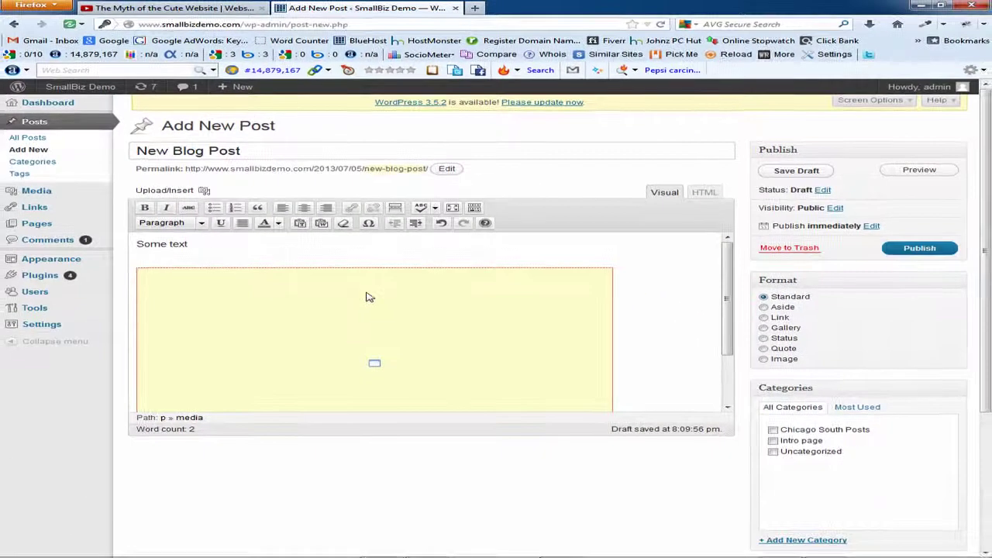
Save the post as a draft and preview it, showing the embedded video below the text
left_click(779, 172)
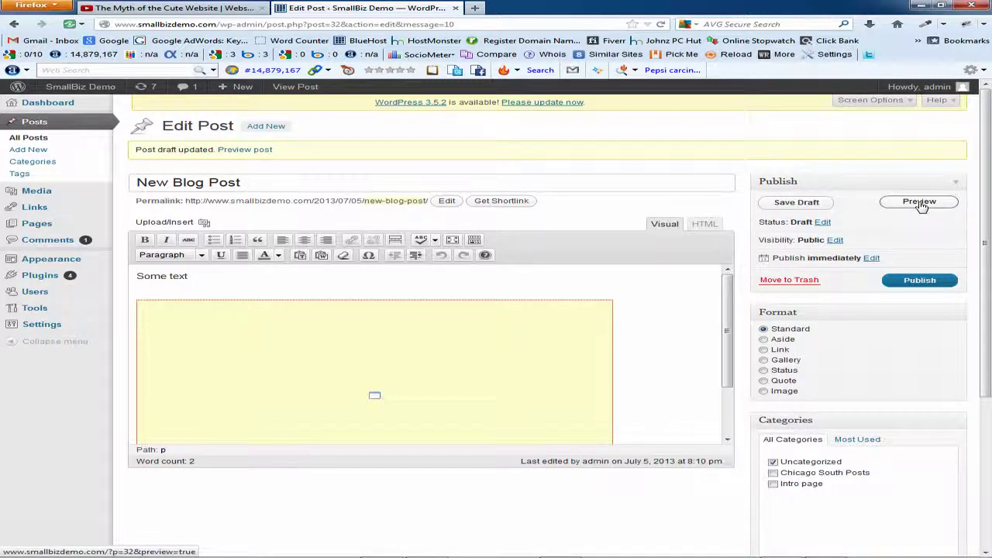
left_click(921, 204)
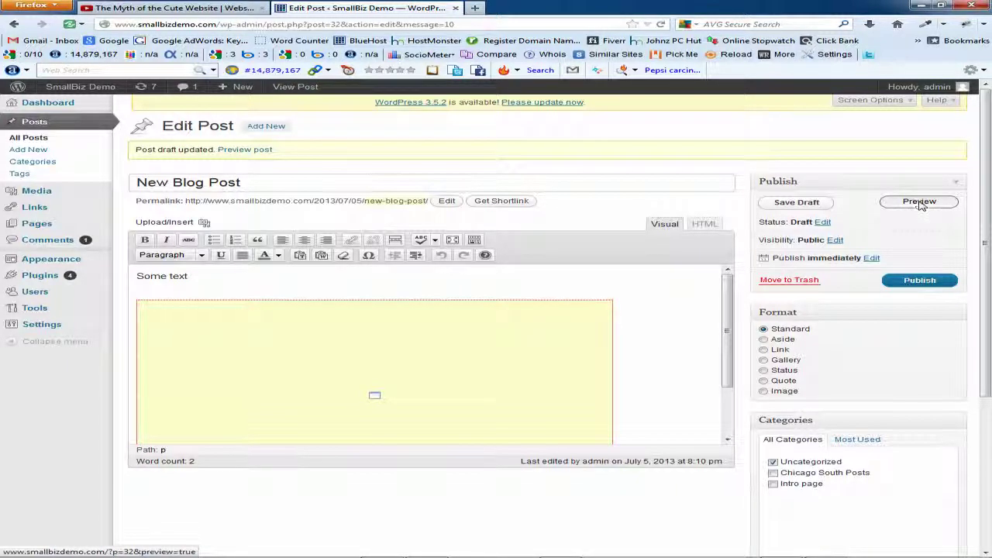
scroll(709, 286, "down", 5)
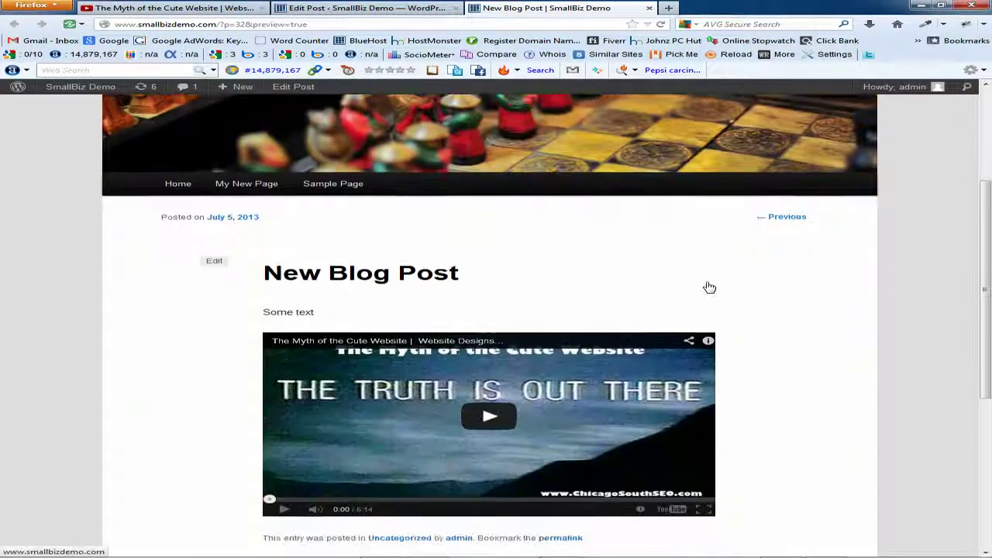
scroll(708, 286, "down", 2)
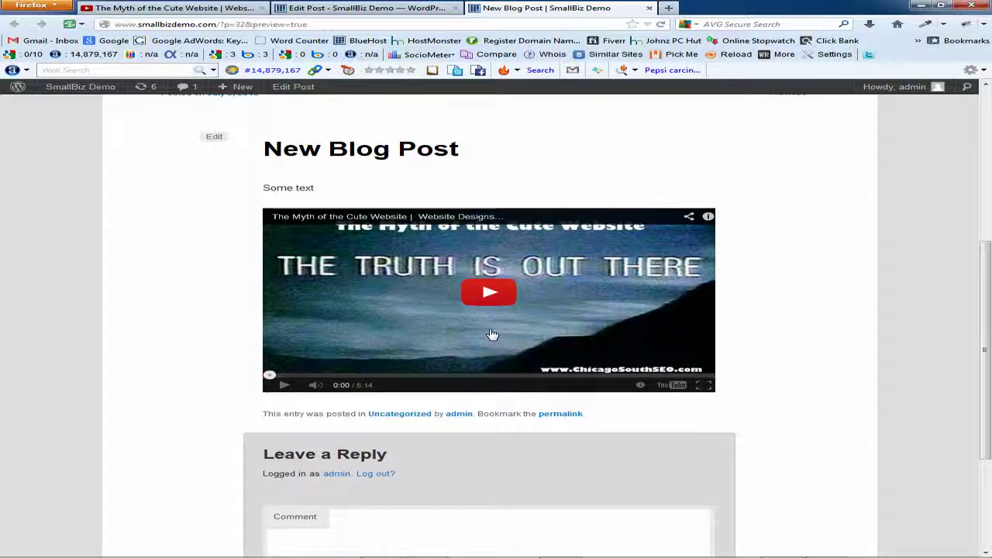
Highlight the body text in the preview, then play the embedded video briefly and pause it
left_click_drag(264, 188, 336, 193)
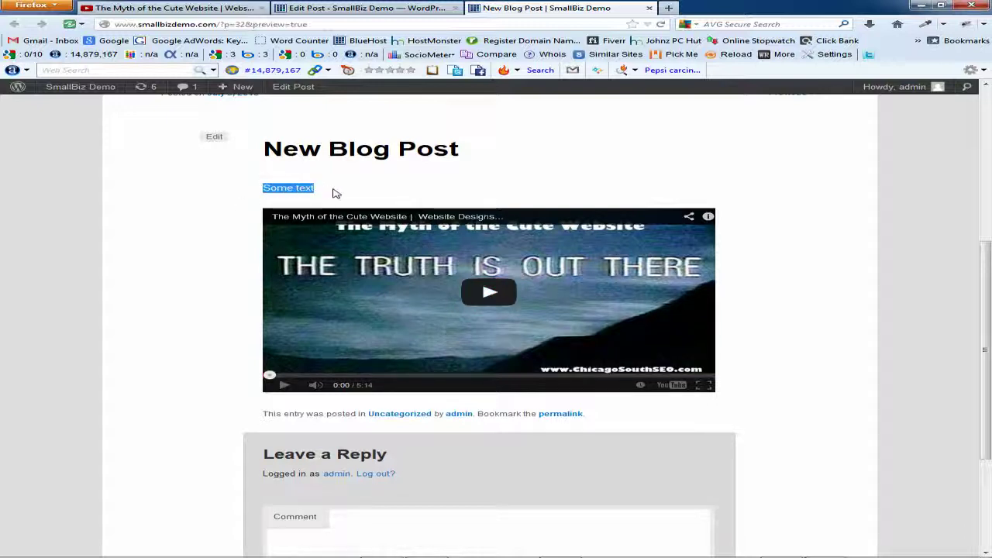
left_click(492, 294)
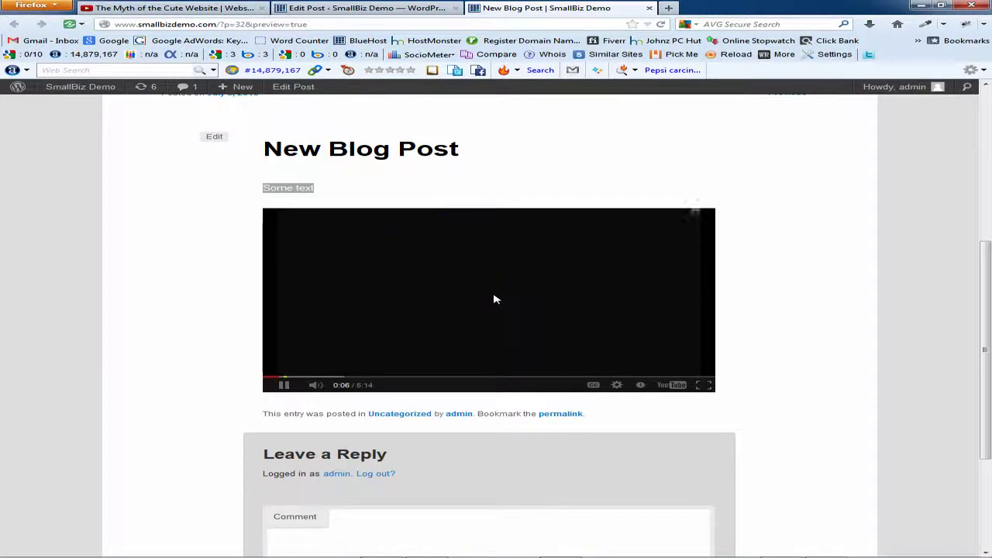
left_click(286, 386)
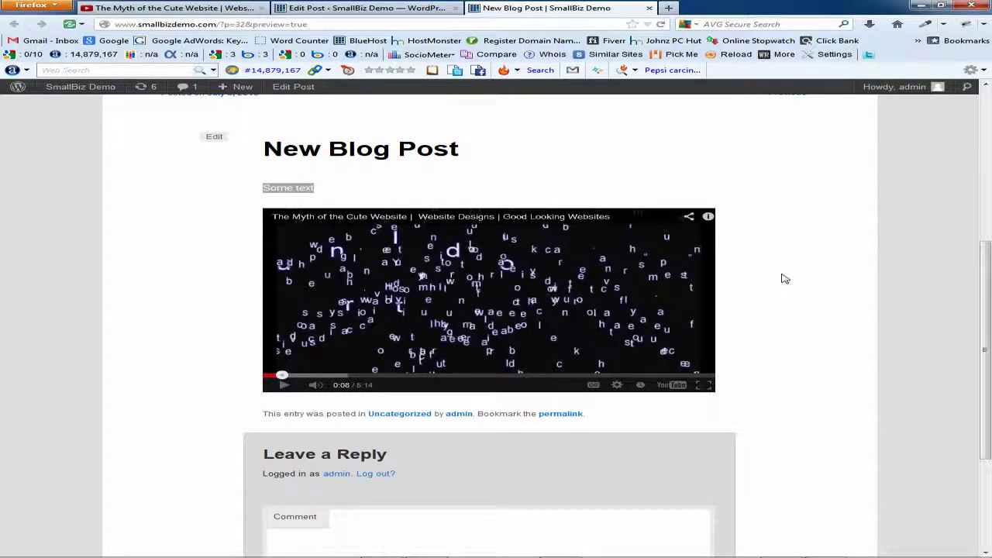